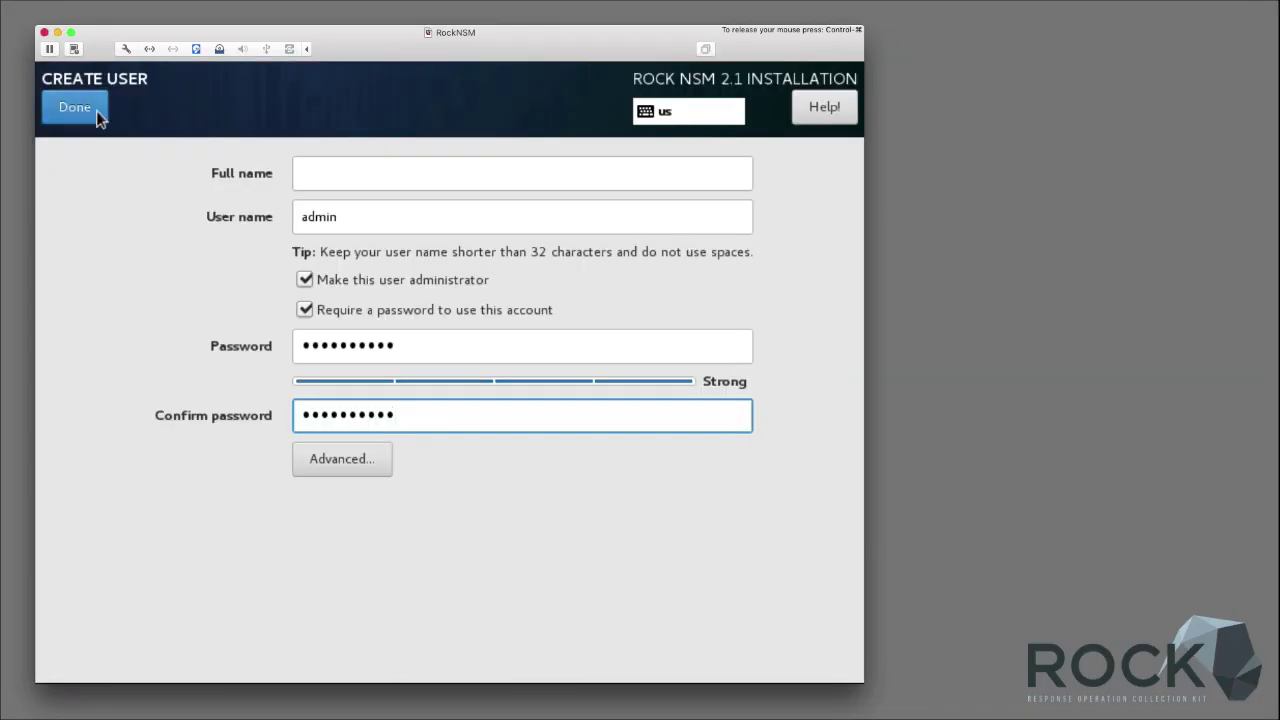
Step: Finish creating the administrator user and confirm the sudo password to run the RockNSM deployment
{"action": "left_click", "coordinate": [96, 110]}
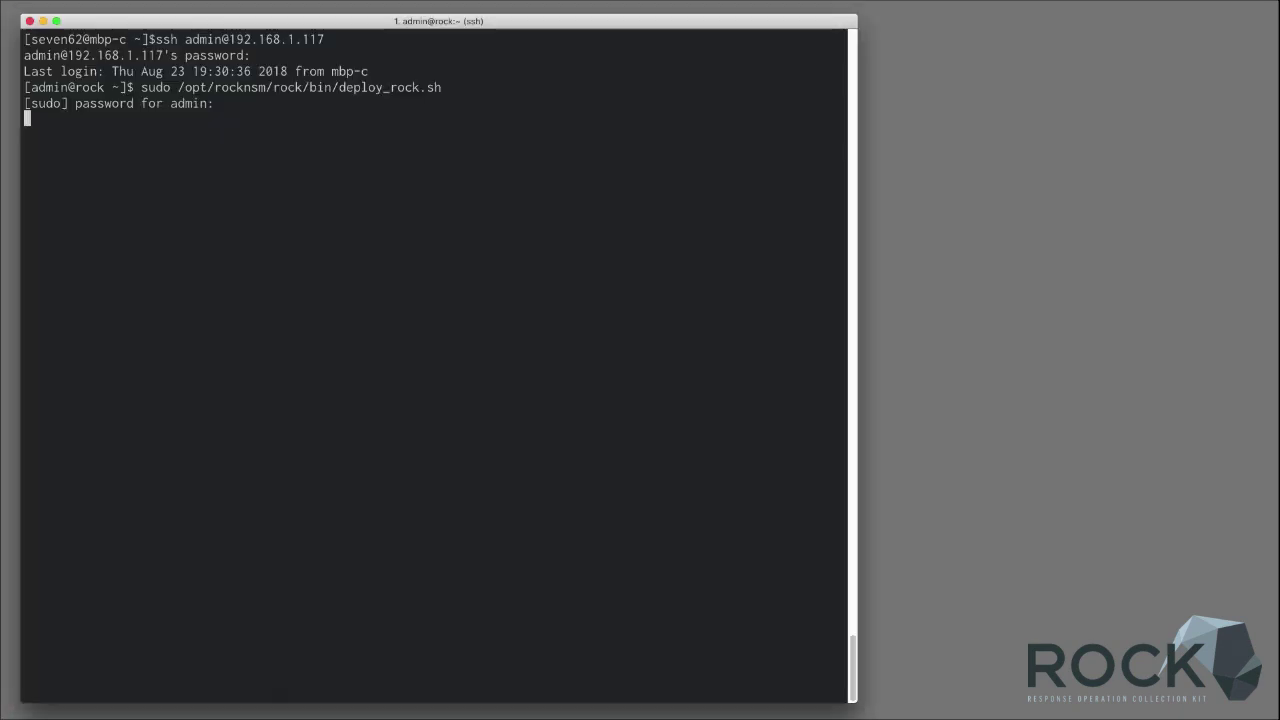
{"action": "key", "text": "Return"}
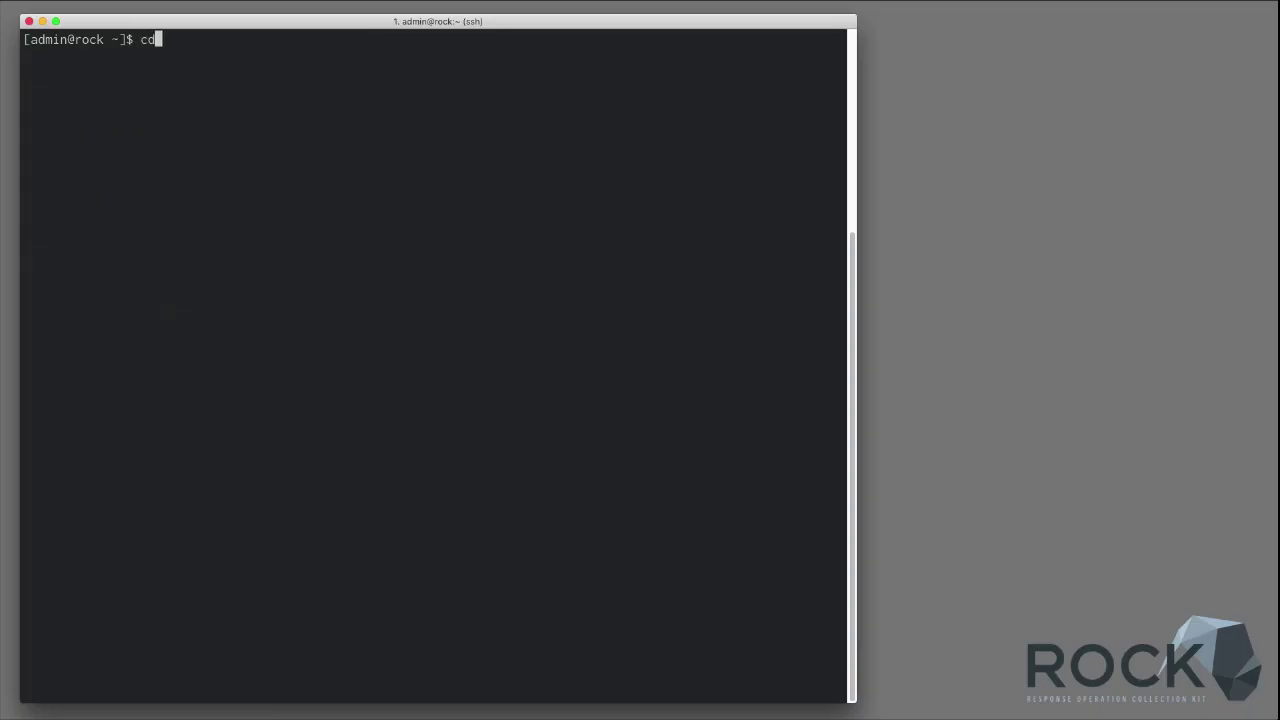
Step: Change to /etc/rocknsm and open config.yml in vim to review the RockNSM configuration
{"action": "type", "text": "c/ro"}
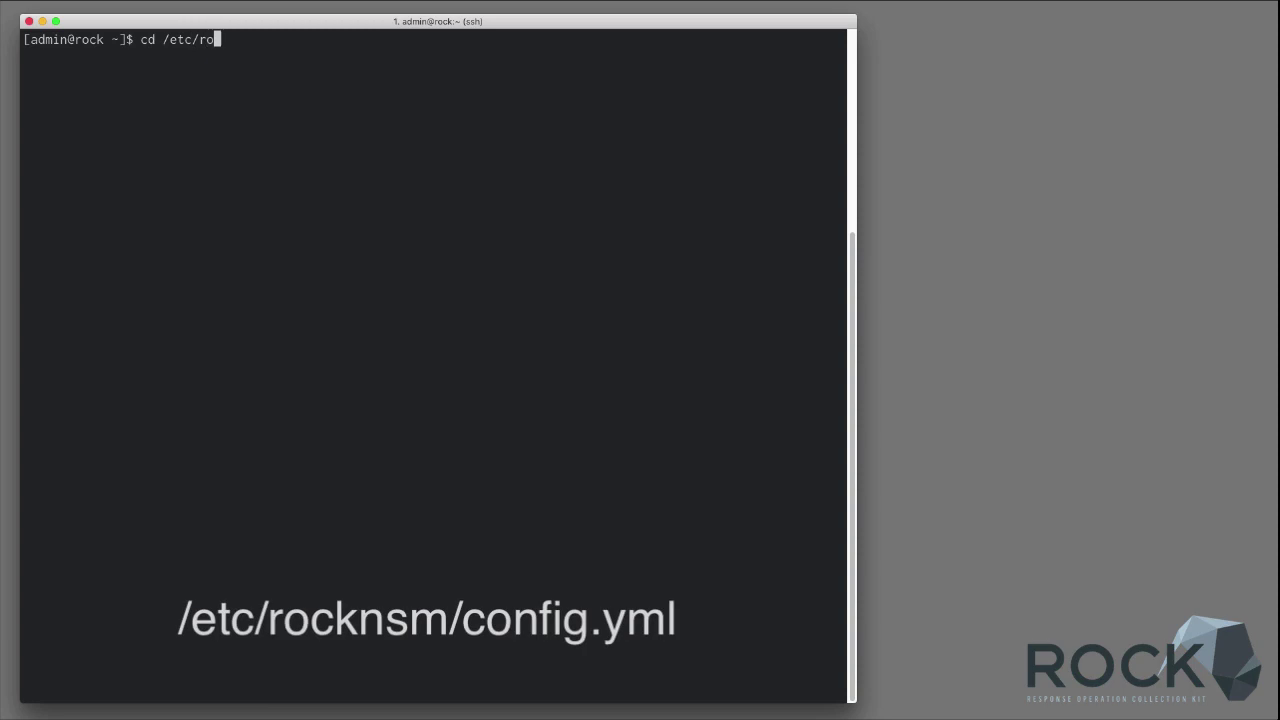
{"action": "key", "text": "Tab"}
{"action": "key", "text": "Return"}
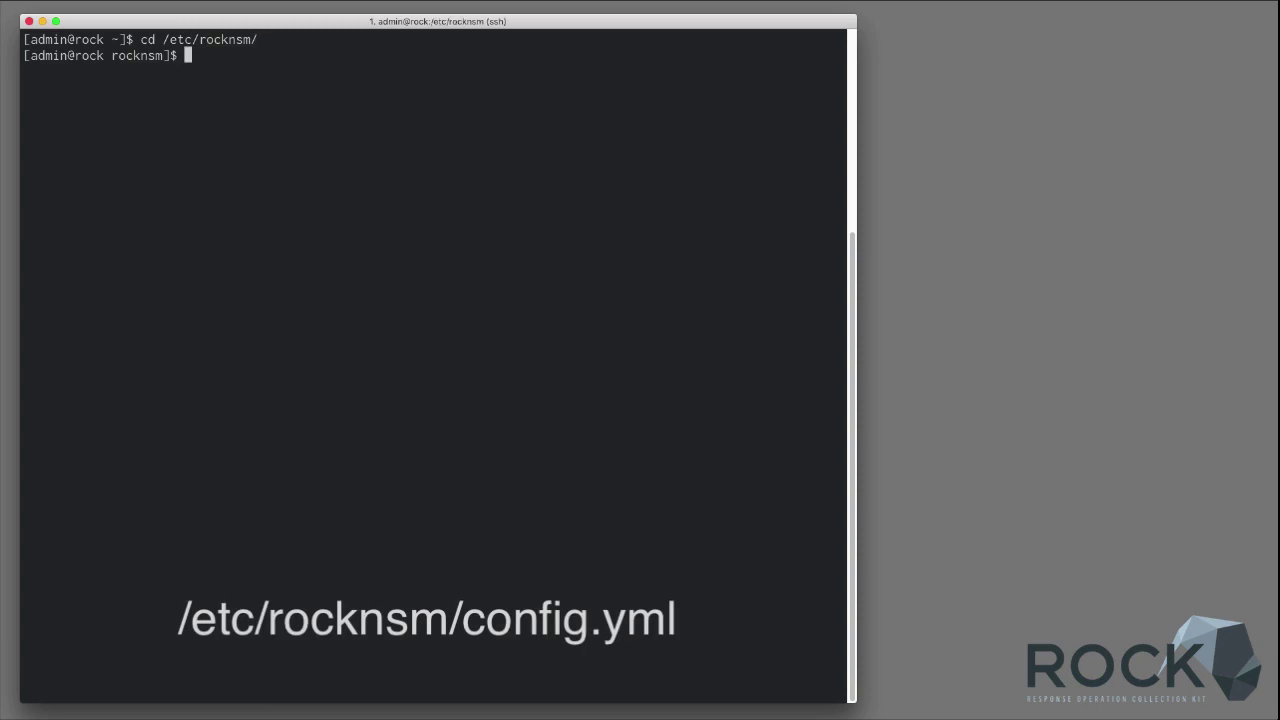
{"action": "type", "text": "vim "}
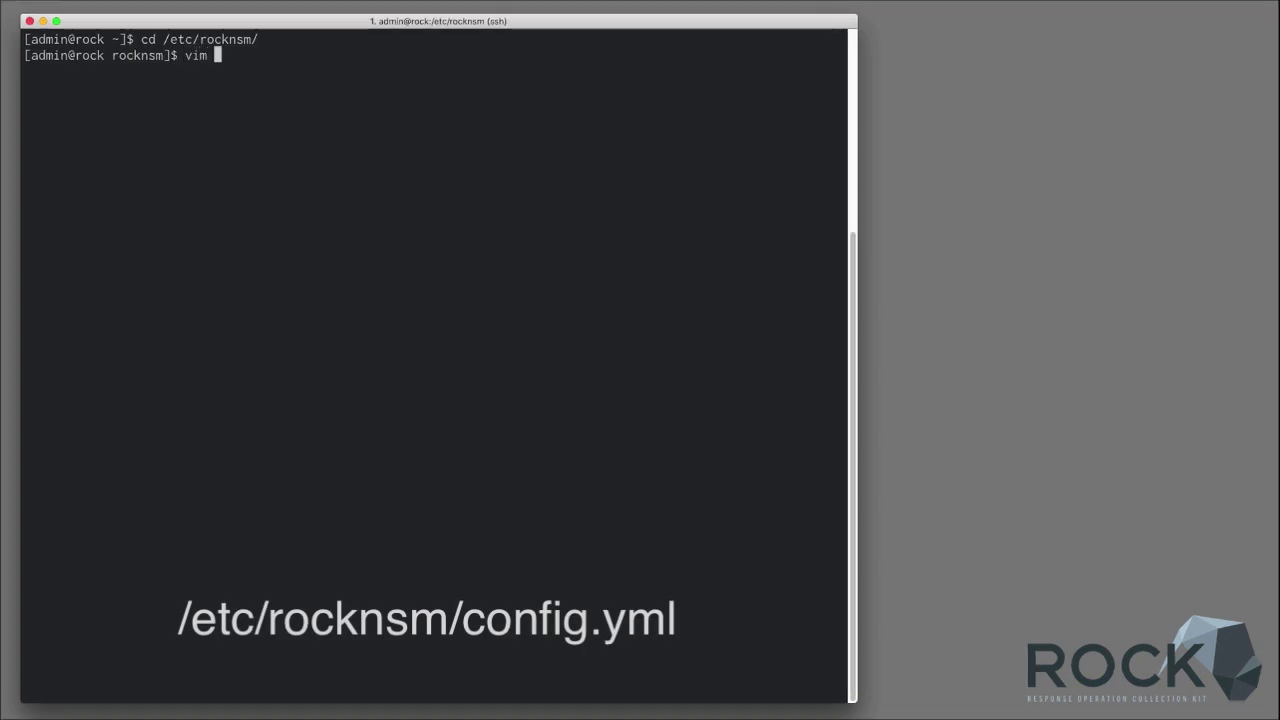
{"action": "type", "text": "config"}
{"action": "key", "text": "Tab"}
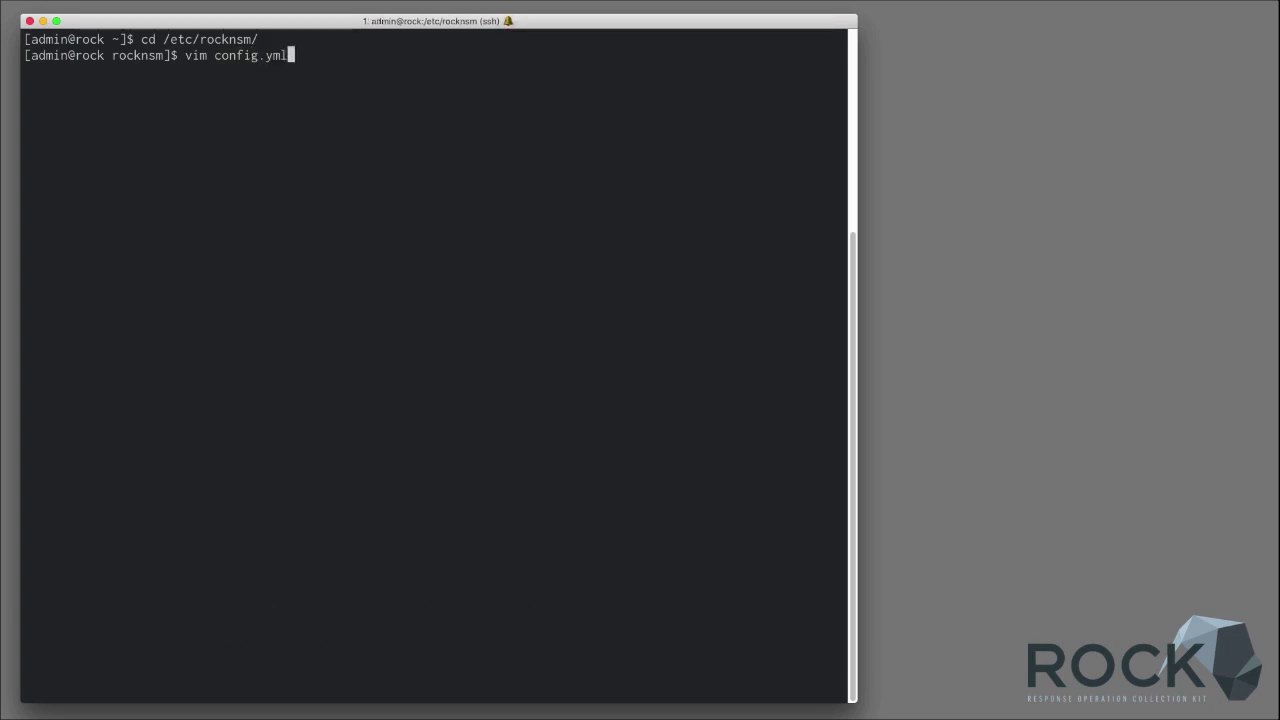
{"action": "key", "text": "Return"}
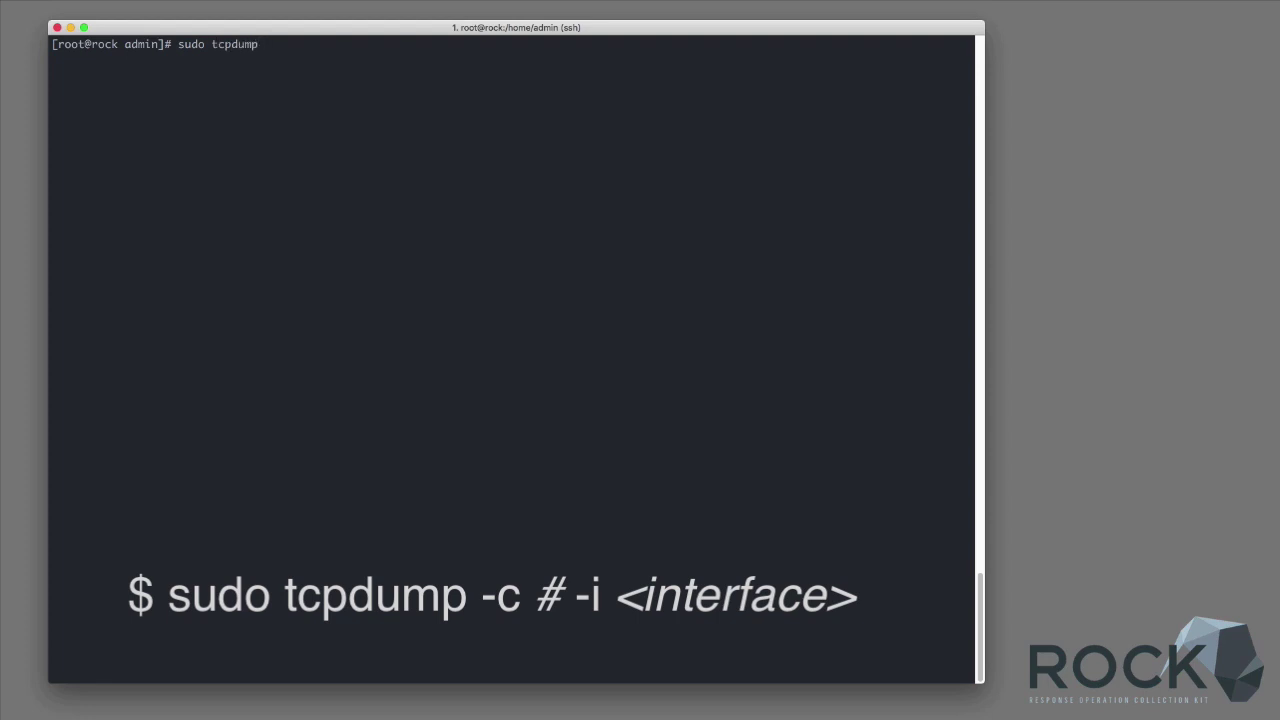
Step: Capture 20 packets on em1 with sudo tcpdump -c 20 -i em1
{"action": "type", "text": "-c 20 -i em1"}
{"action": "key", "text": "Return"}
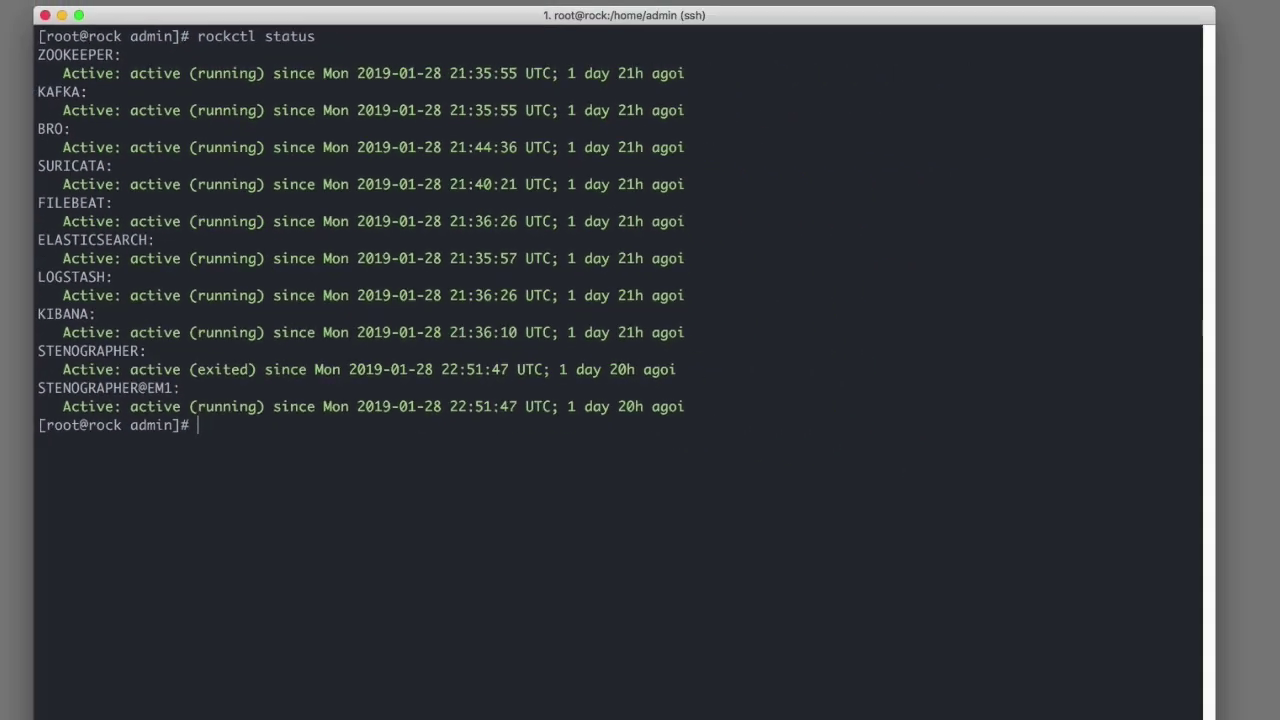
Step: Clear the screen, start all RockNSM services with sudo rockctl start, then enter sudo rockctl status
{"action": "key", "text": "ctrl+l"}
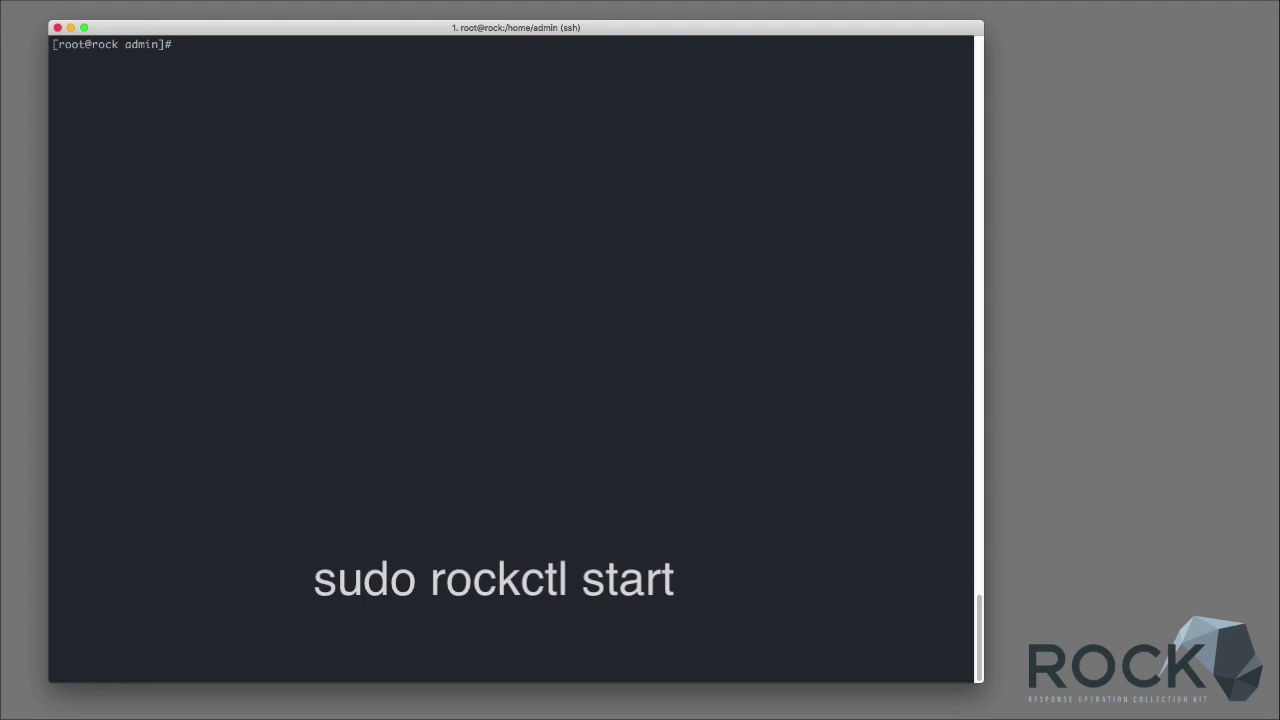
{"action": "type", "text": "sudo rockctl start"}
{"action": "key", "text": "Return"}
{"action": "type", "text": "sudo rockctl "}
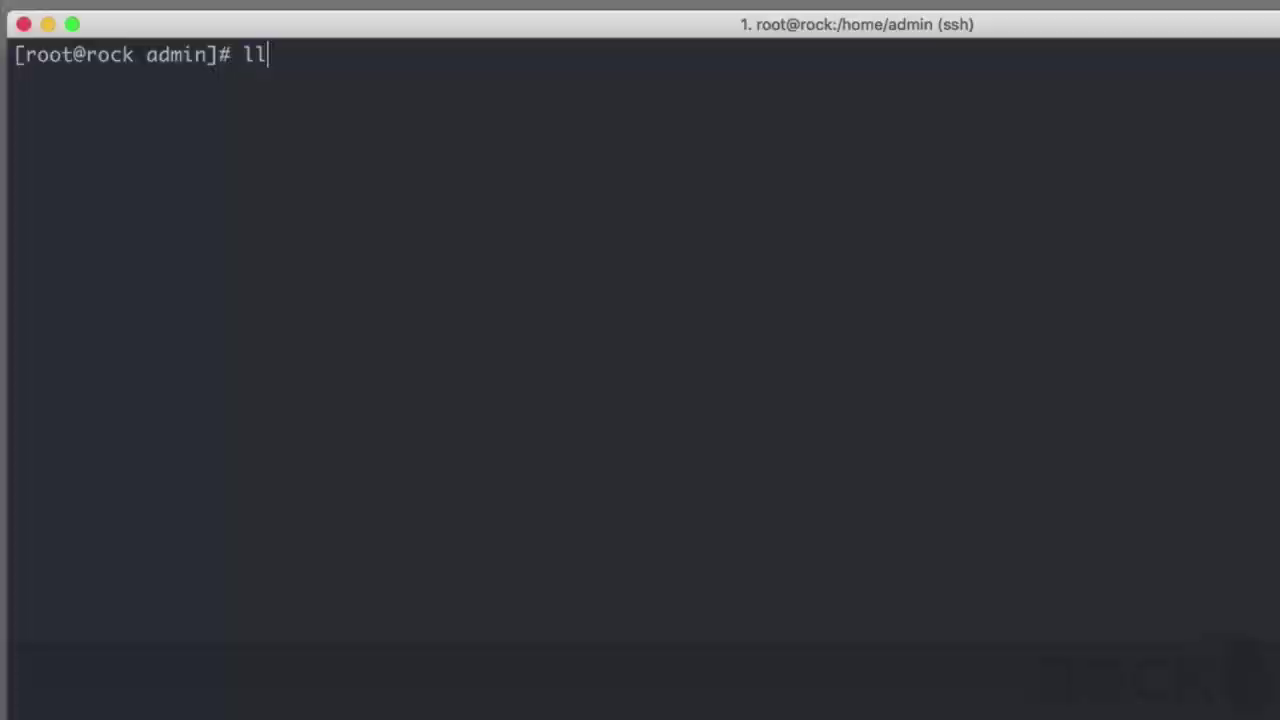
Step: List /home/admin/, print KIBANA_CREDS.README, and select the Kibana password to copy it
{"action": "type", "text": "e/admin/"}
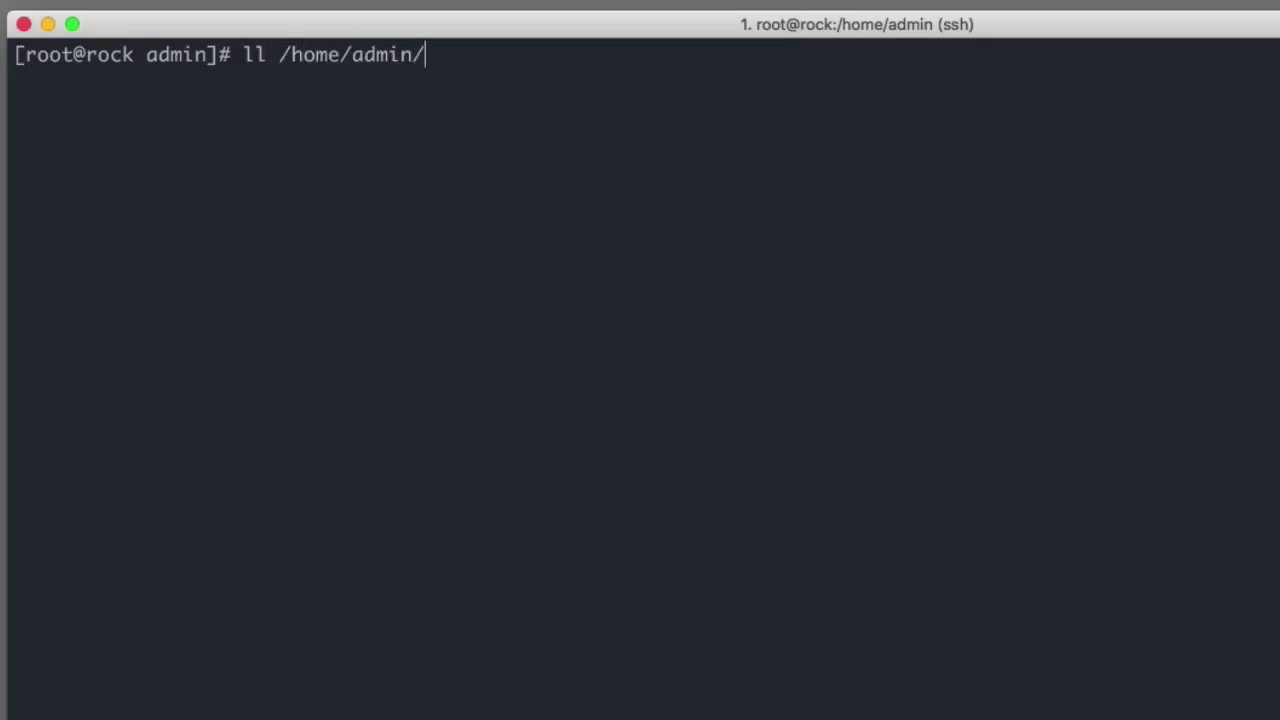
{"action": "key", "text": "Return"}
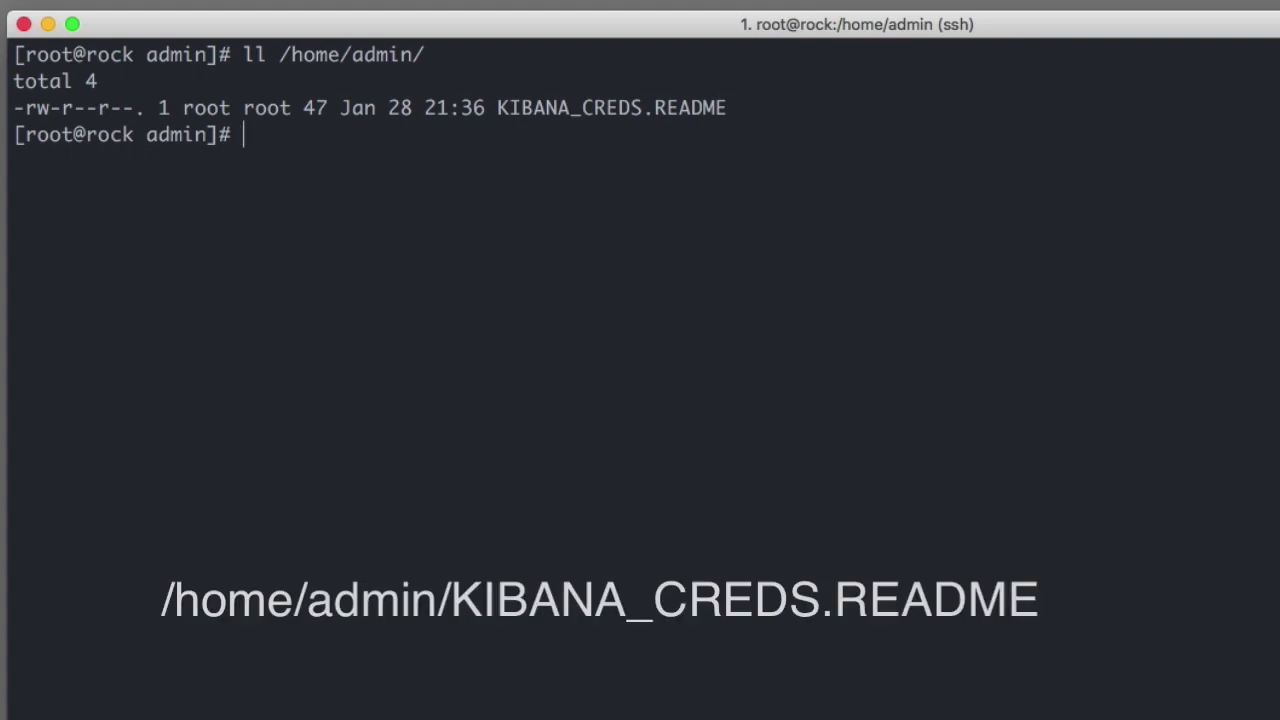
{"action": "type", "text": "cat KIB"}
{"action": "key", "text": "Tab"}
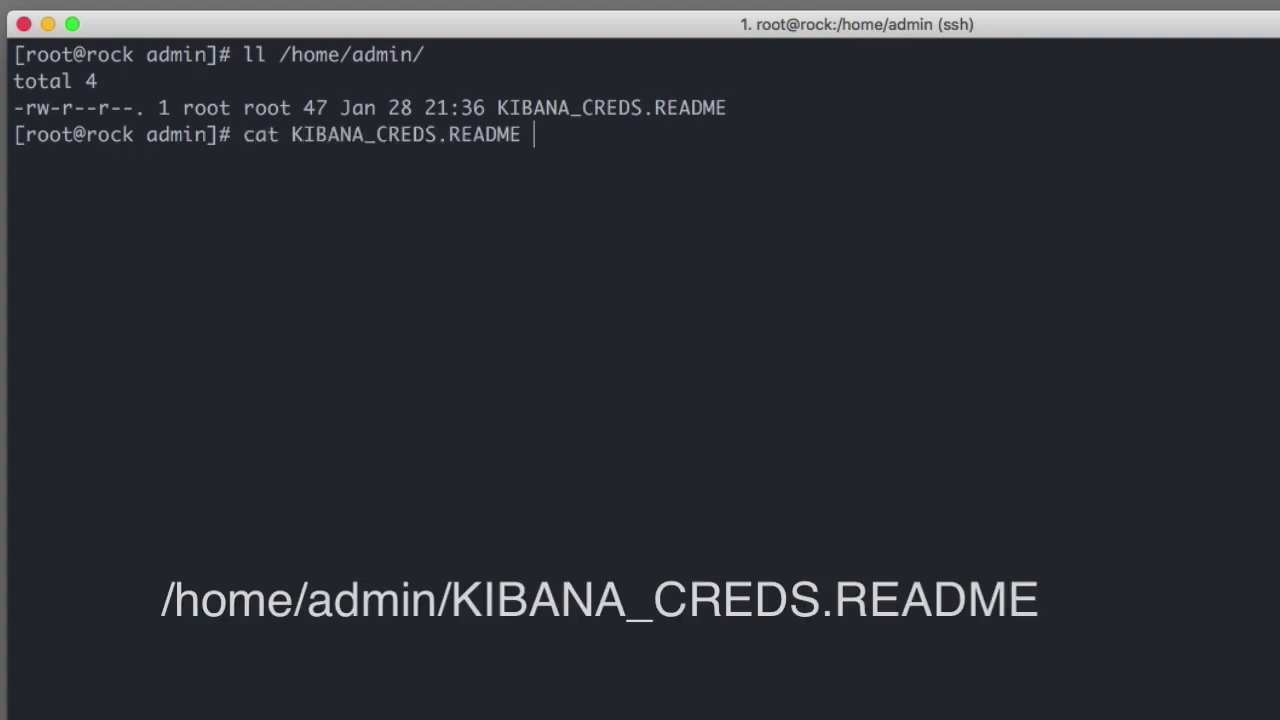
{"action": "key", "text": "Return"}
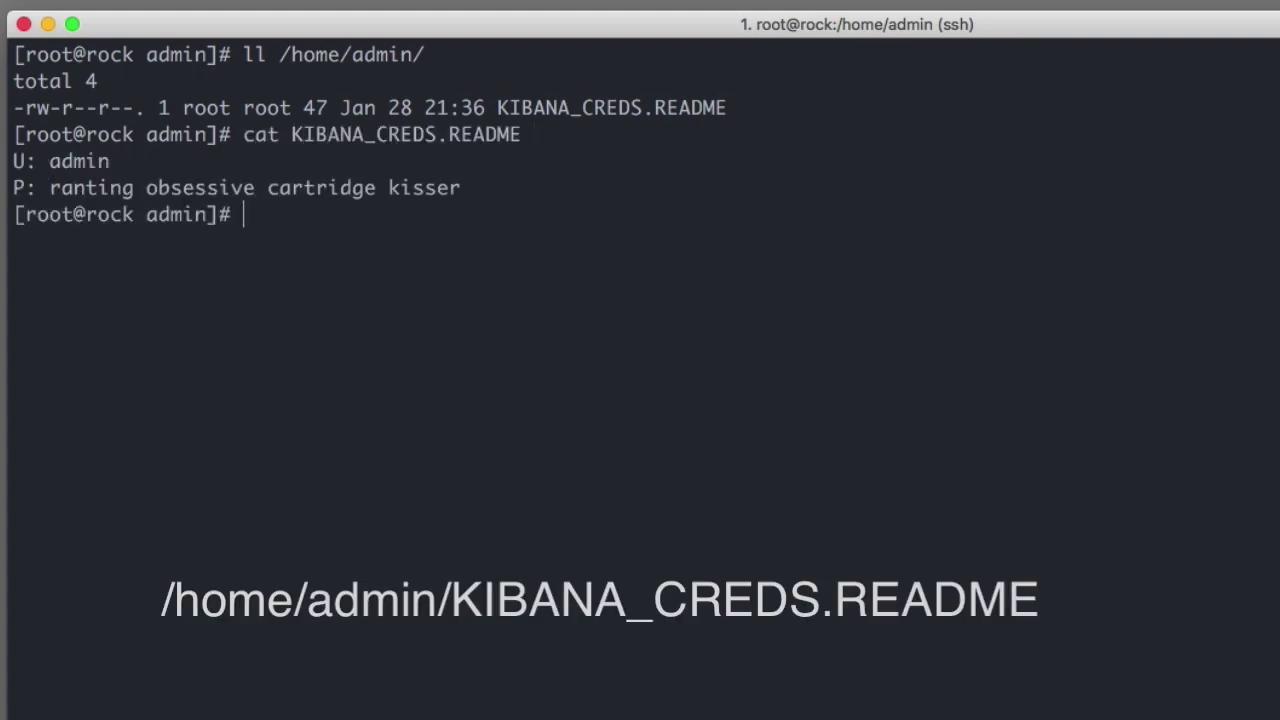
{"action": "left_click_drag", "start_coordinate": [54, 195], "coordinate": [346, 210]}
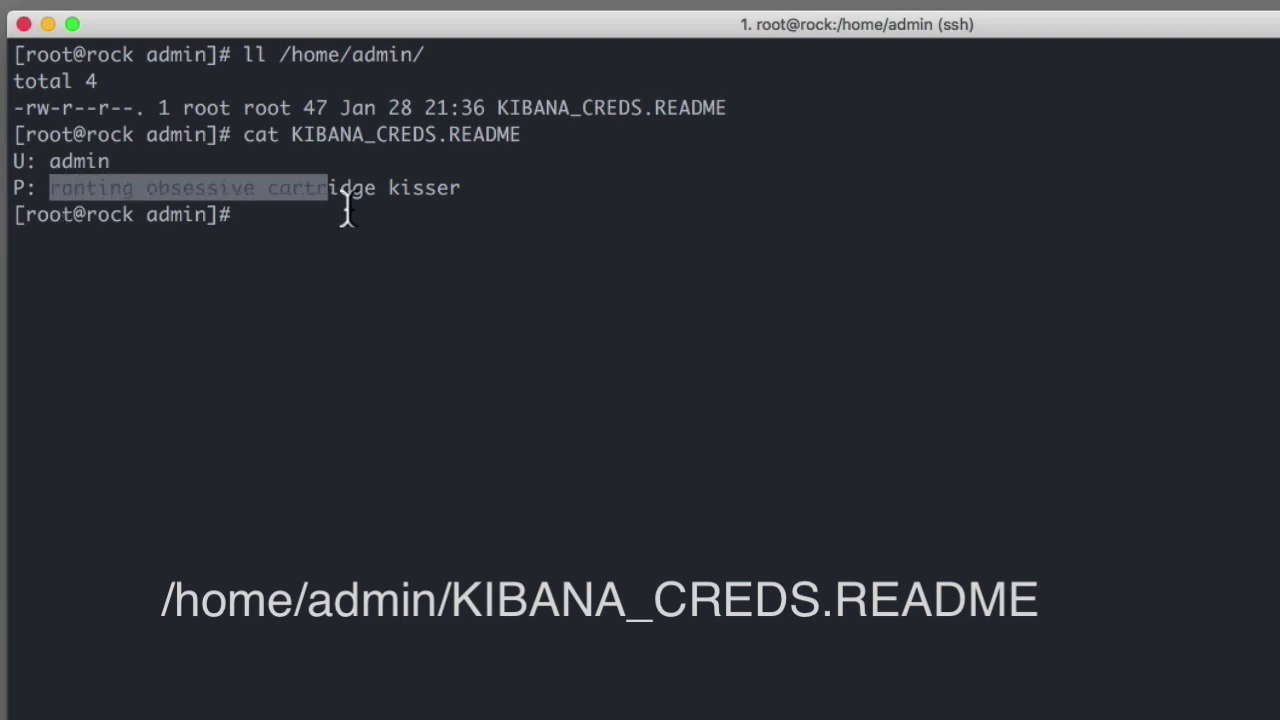
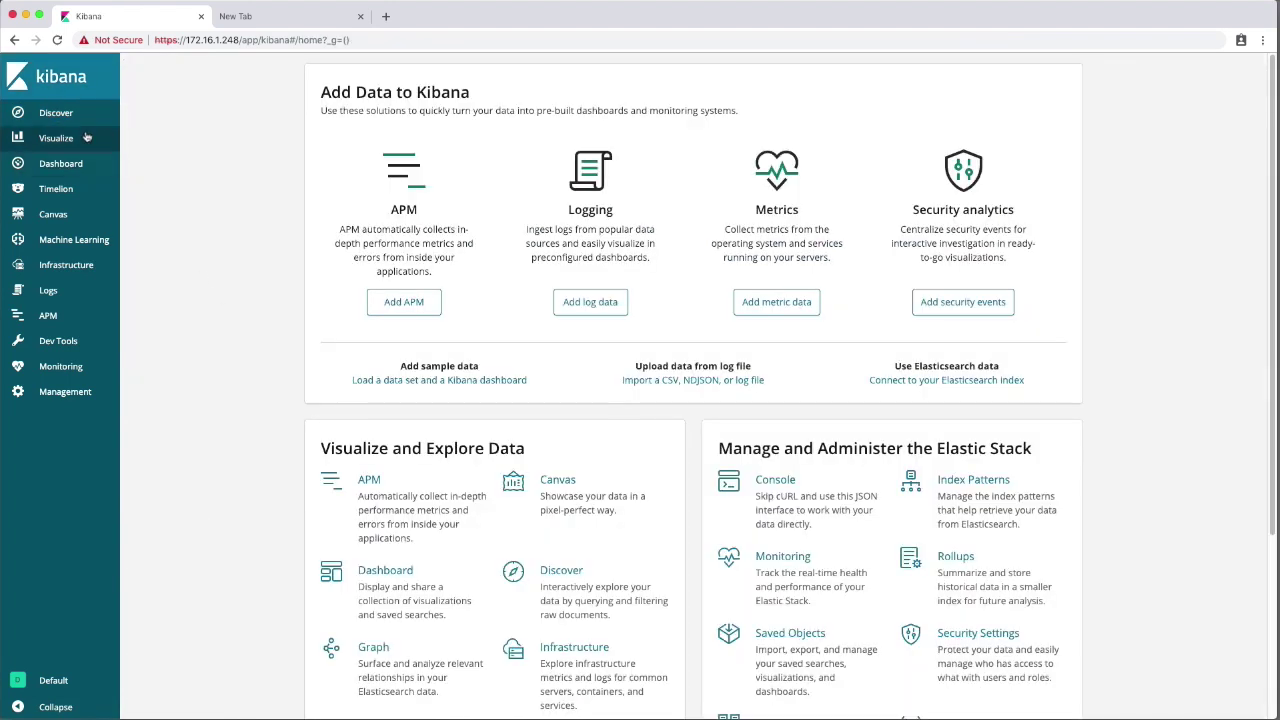
Step: Return to Discover, then open the bro-* index pattern under Kibana Management
{"action": "left_click", "coordinate": [70, 118]}
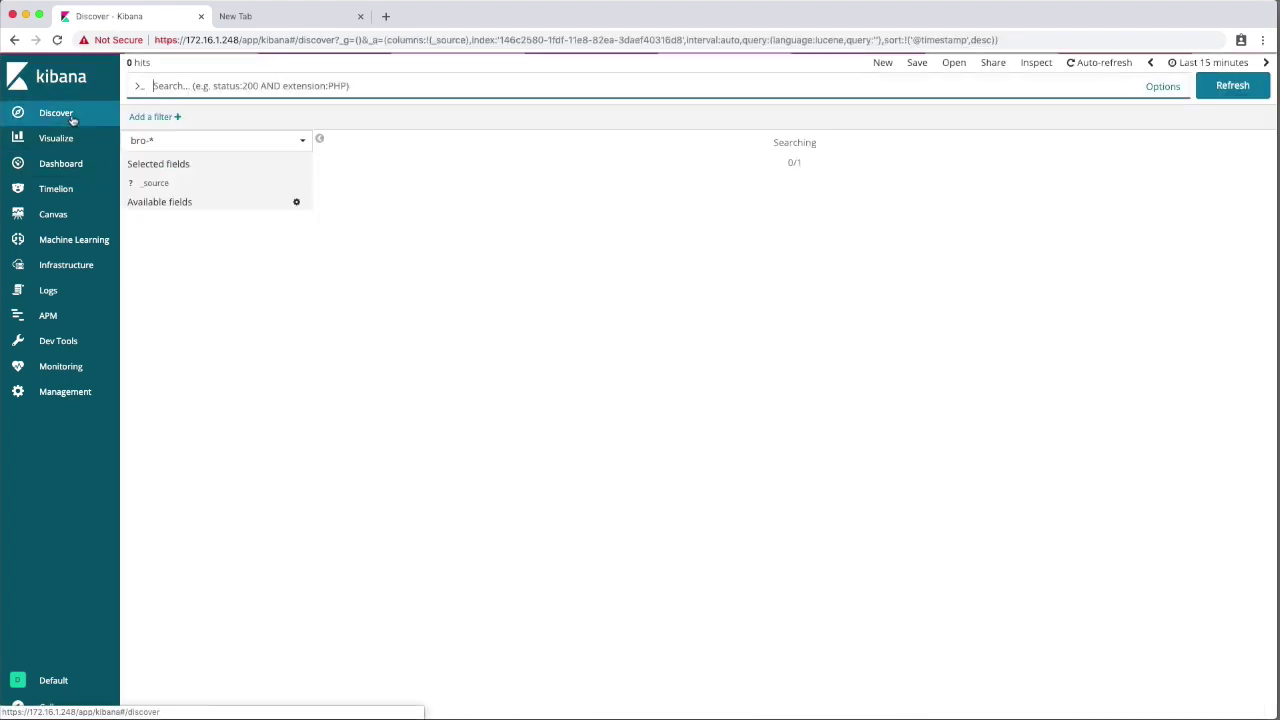
{"action": "left_click", "coordinate": [64, 394]}
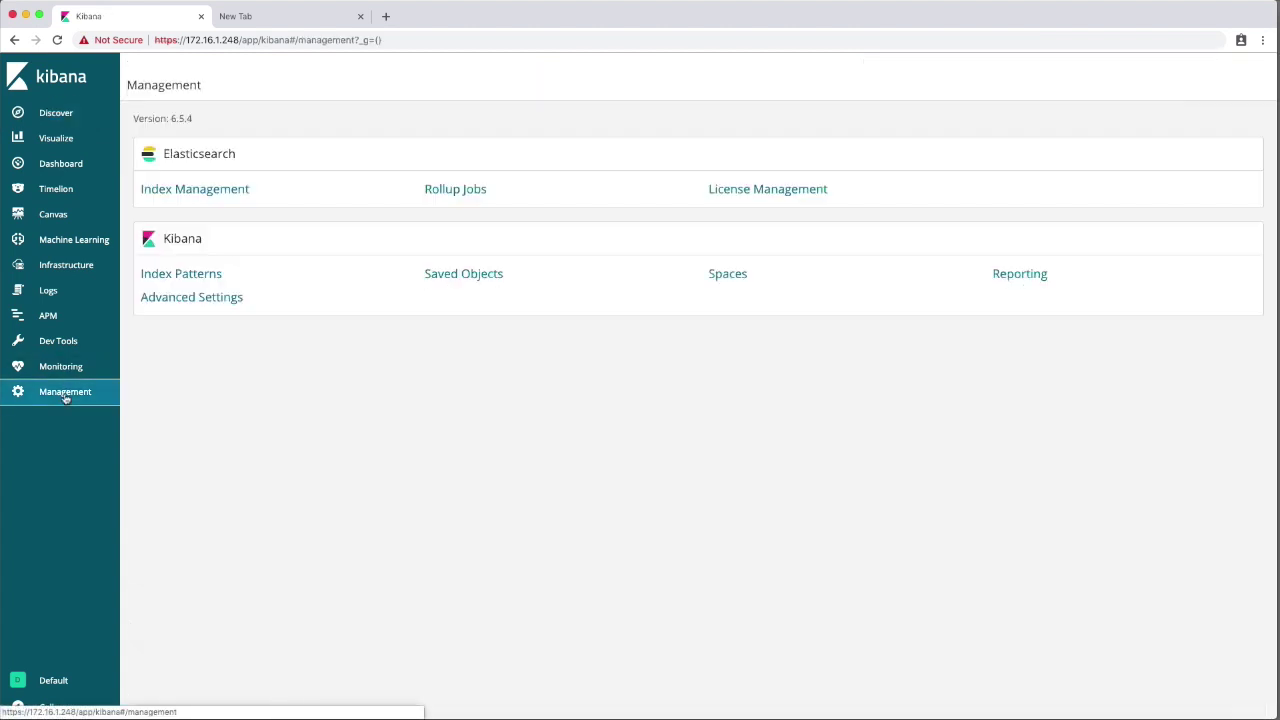
{"action": "left_click", "coordinate": [195, 278]}
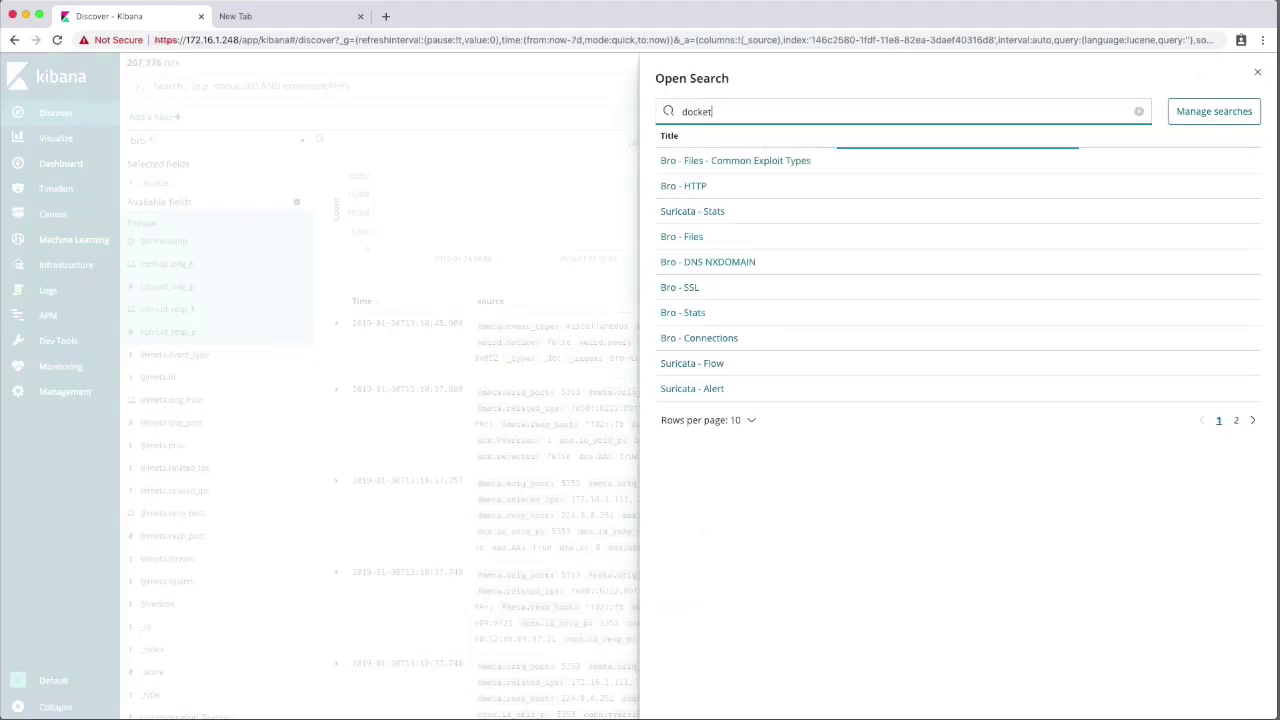
Step: Load the docket-demo saved search: 25 hits for host 172.16.1.101, response port 443
{"action": "left_click", "coordinate": [706, 162]}
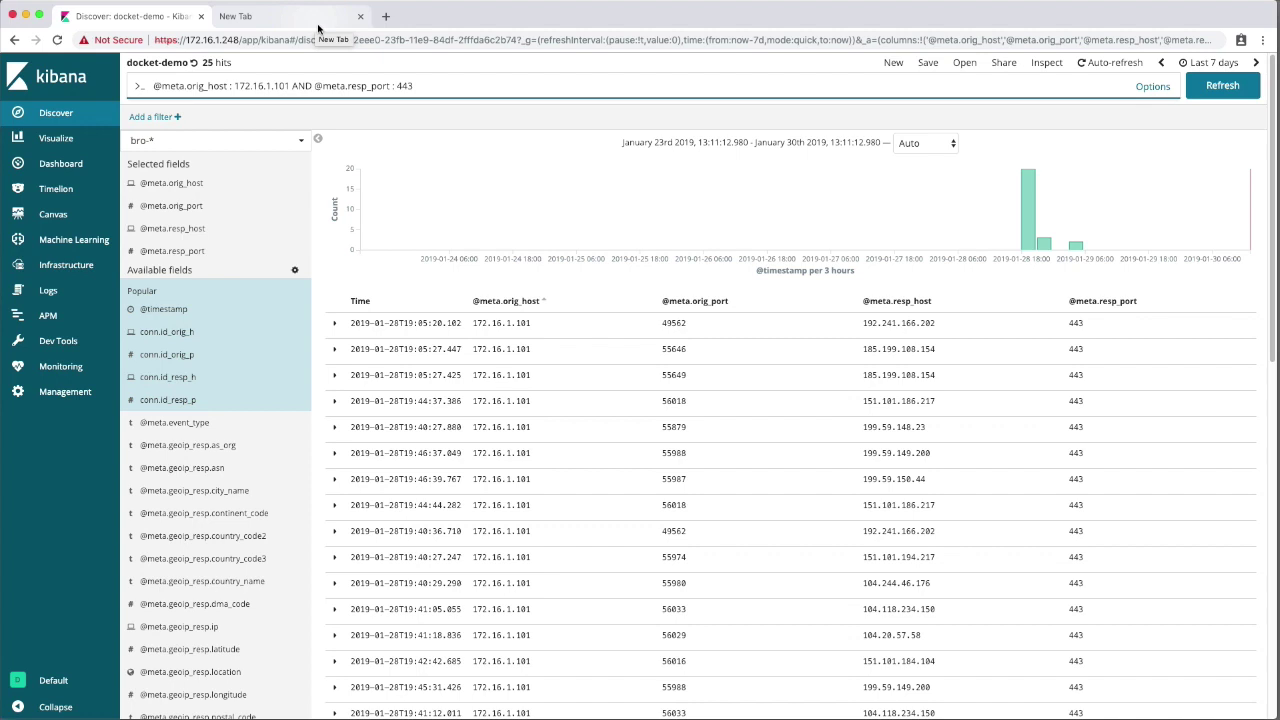
Step: In the new tab, append 'docket/' to the app URL to reach Docket's Query page
{"action": "left_click", "coordinate": [318, 28]}
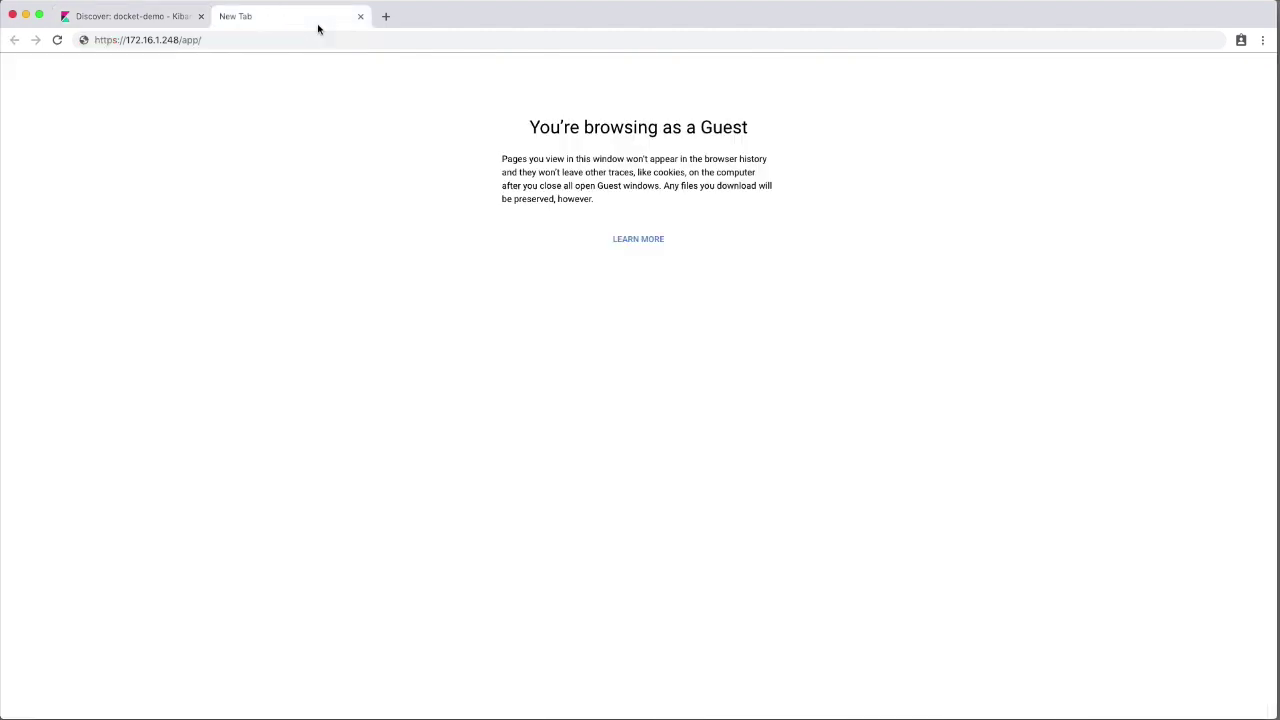
{"action": "left_click", "coordinate": [310, 42]}
{"action": "left_click", "coordinate": [310, 45]}
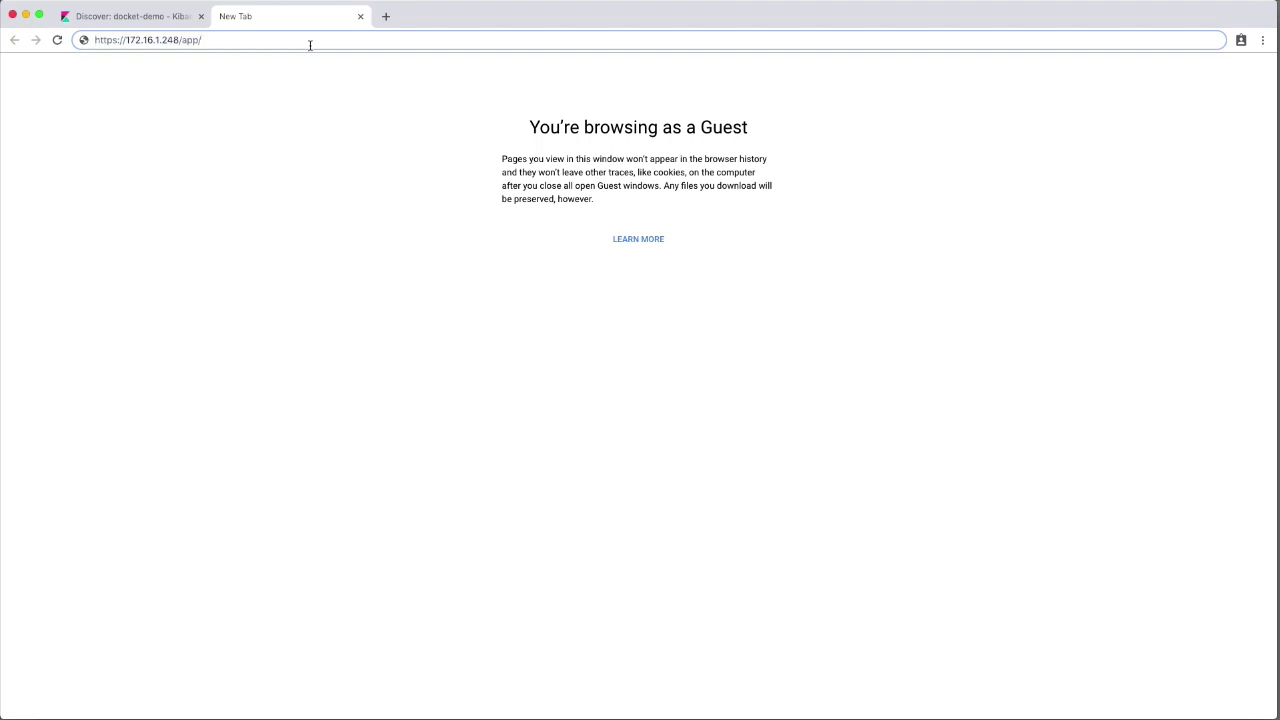
{"action": "type", "text": "docket/#/query"}
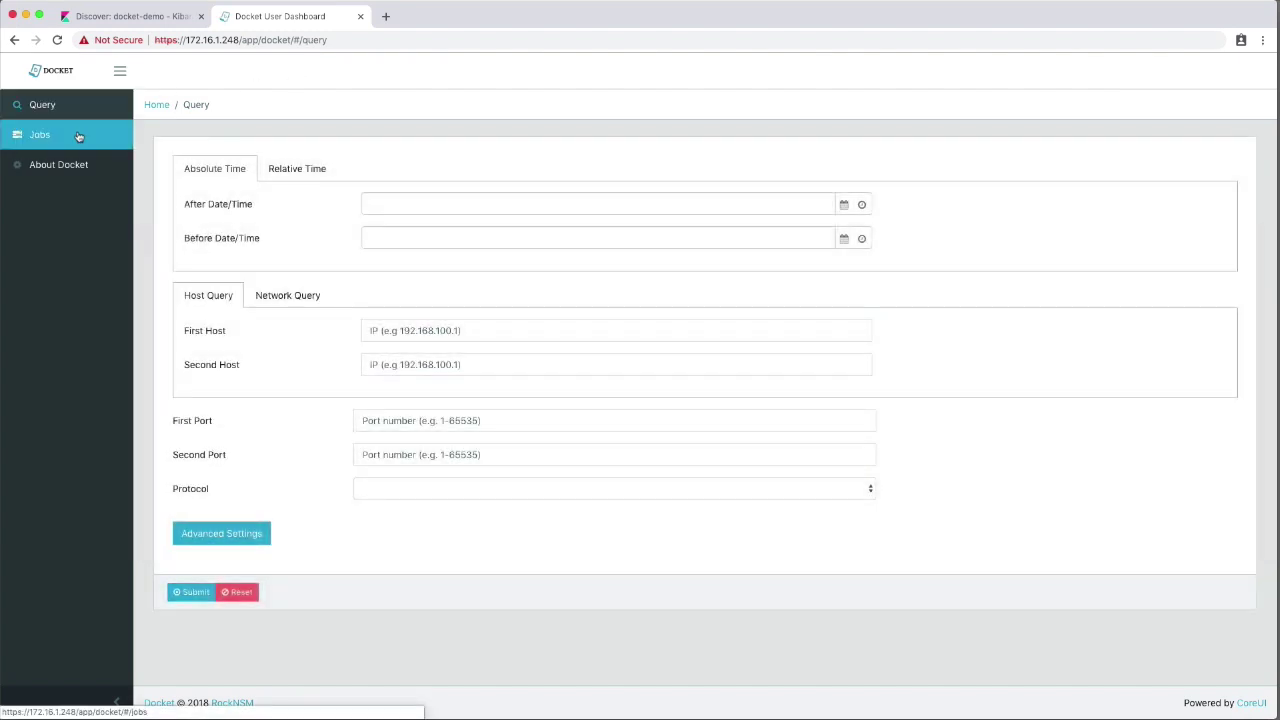
Step: Check Docket's Jobs list, then submit a query for host 172.16.1.101 on port 443
{"action": "left_click", "coordinate": [79, 138]}
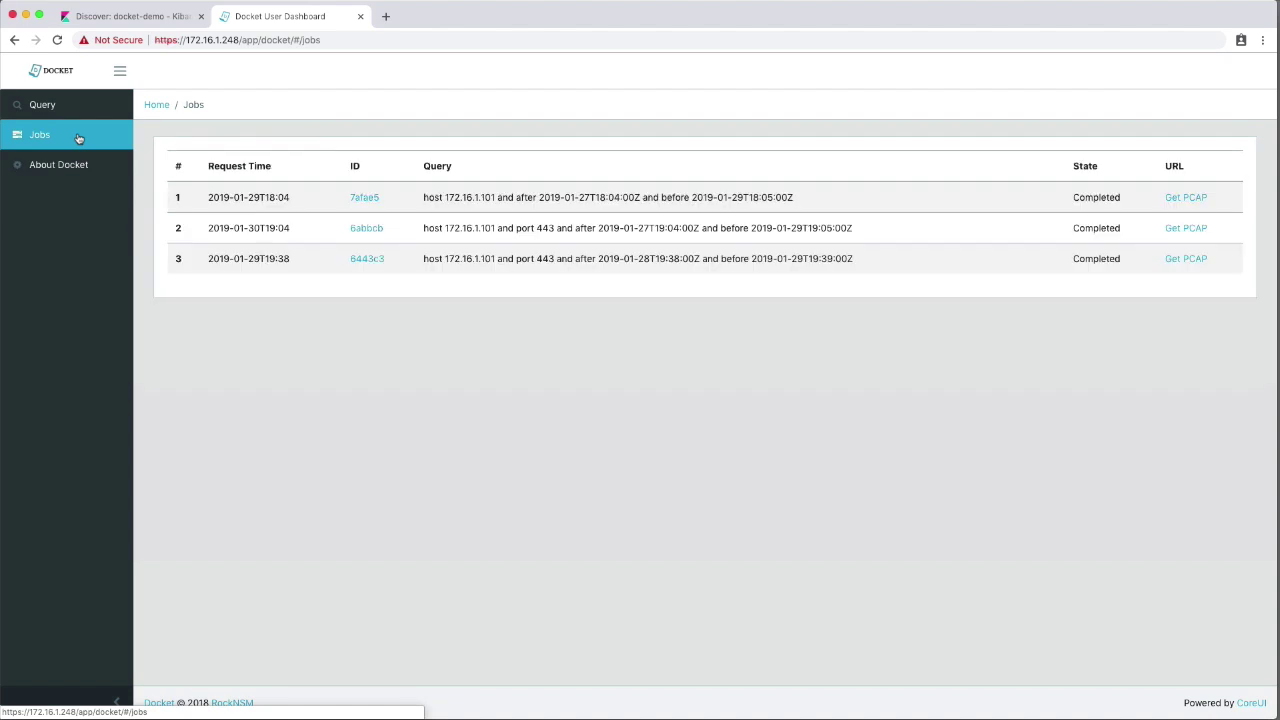
{"action": "left_click", "coordinate": [74, 109]}
{"action": "type", "text": "172."}
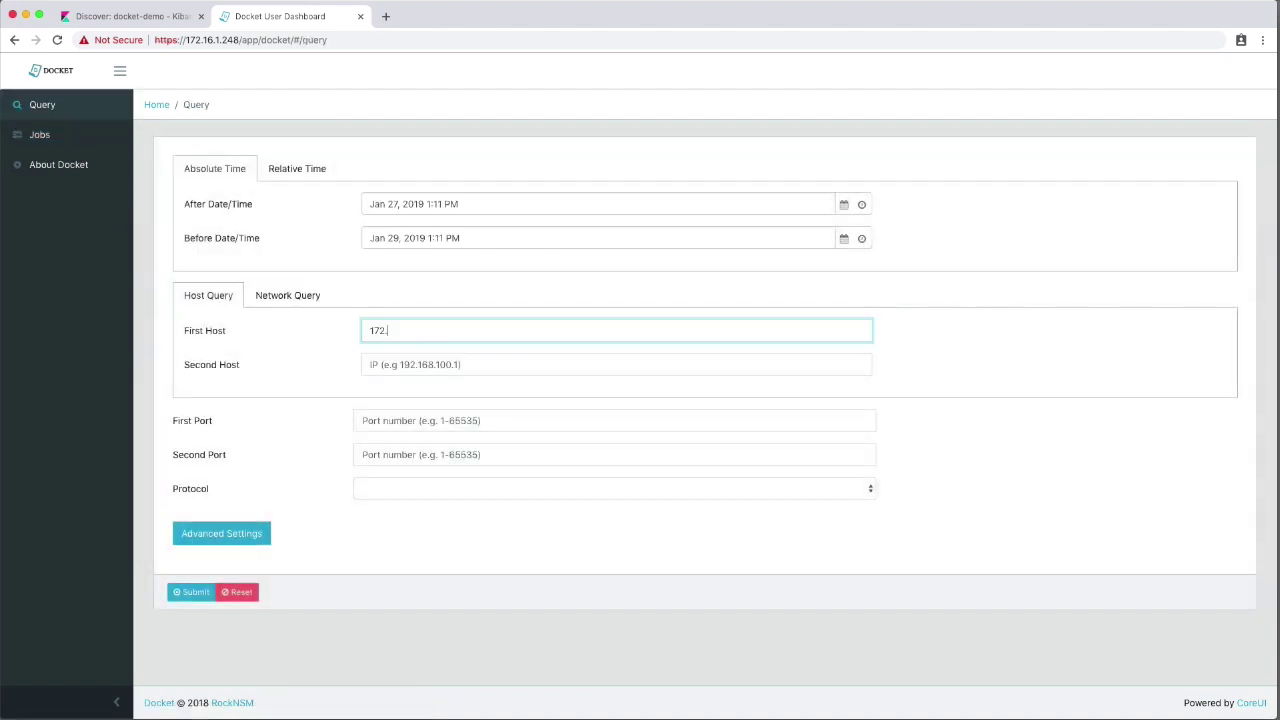
{"action": "type", "text": "16.1.101"}
{"action": "key", "text": "Tab"}
{"action": "key", "text": "Tab"}
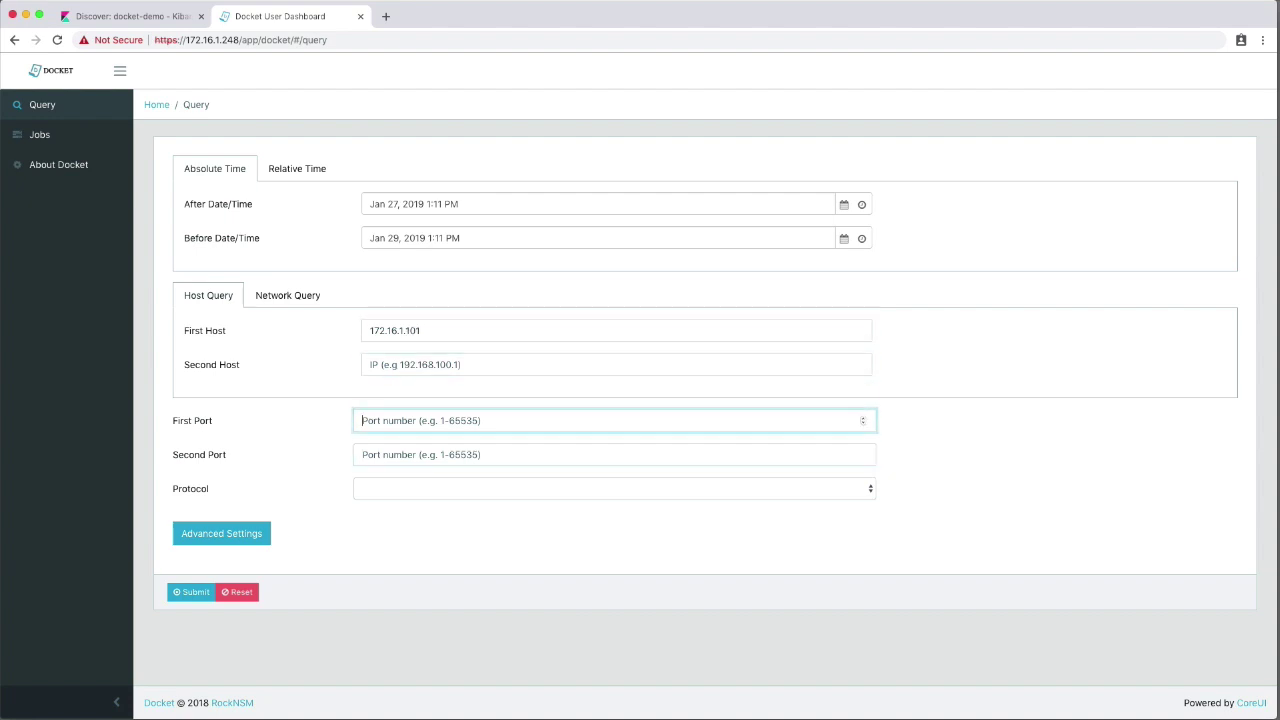
{"action": "type", "text": "443"}
{"action": "key", "text": "Return"}
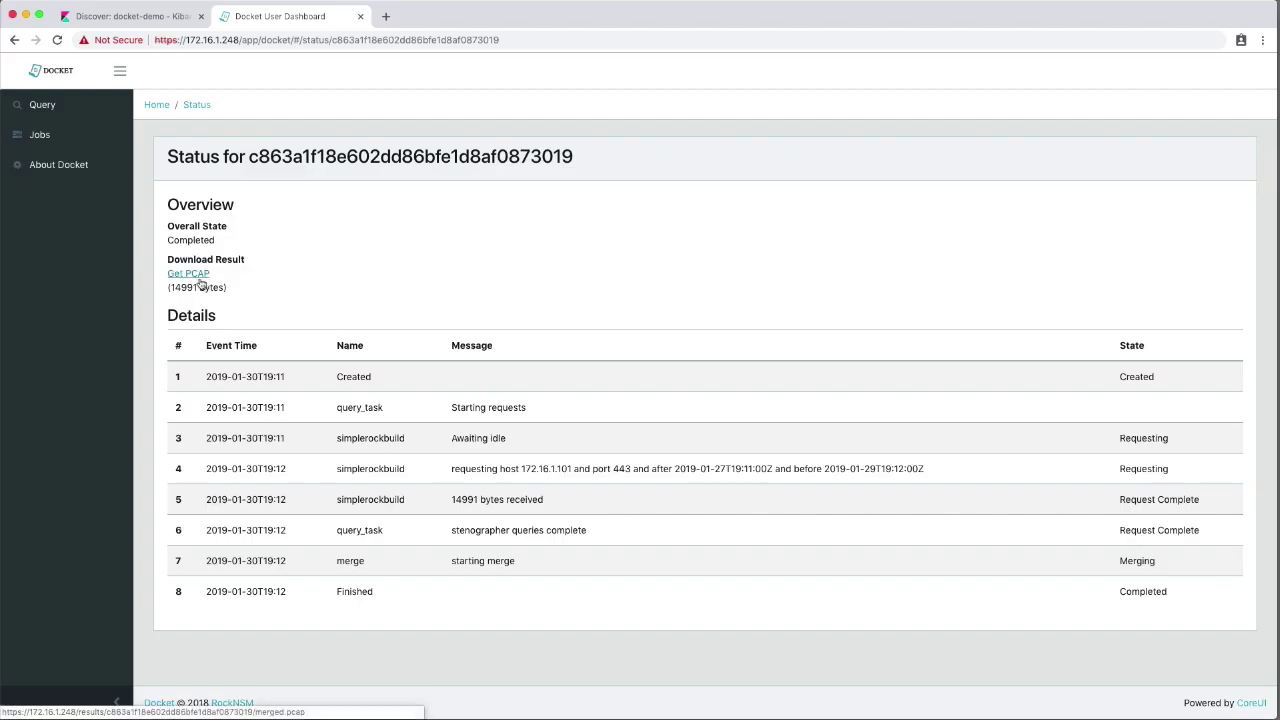
Step: Download the completed job's 14991-byte PCAP via the Get PCAP link
{"action": "left_click", "coordinate": [200, 282]}
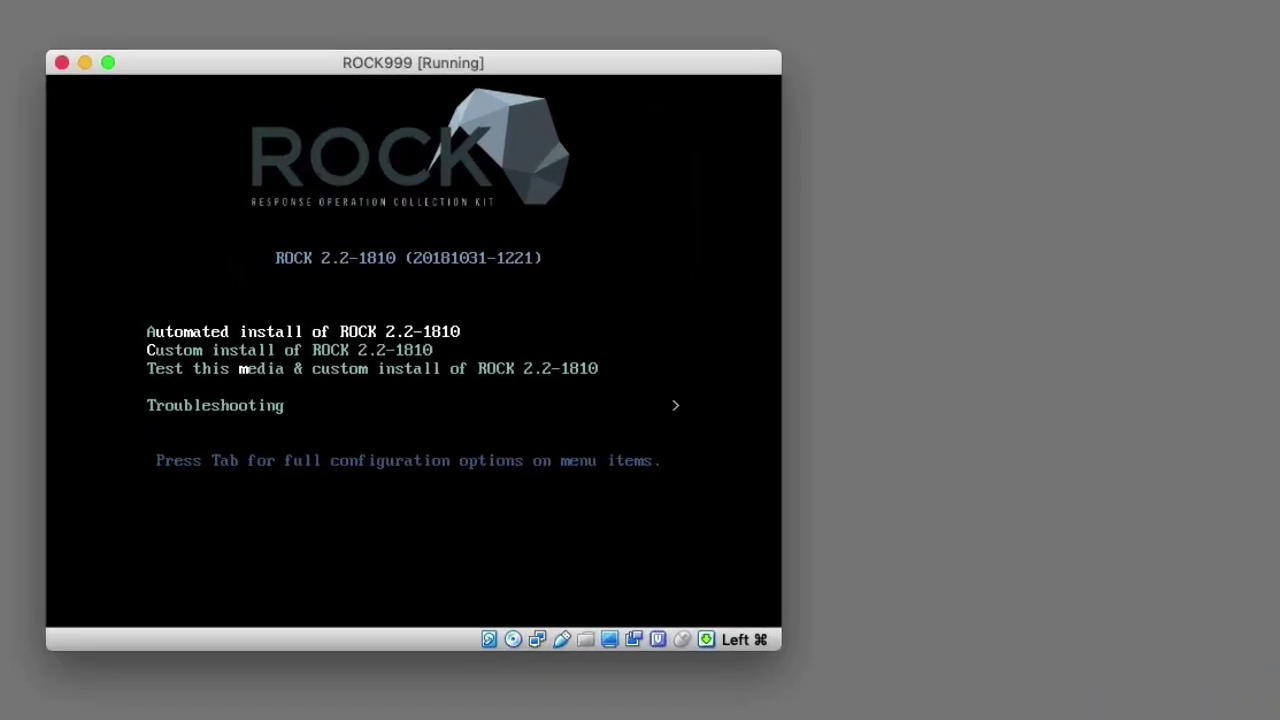
Step: Move the ROCK999 boot menu selection to Custom install of ROCK 2.2-1810
{"action": "key", "text": "Down"}
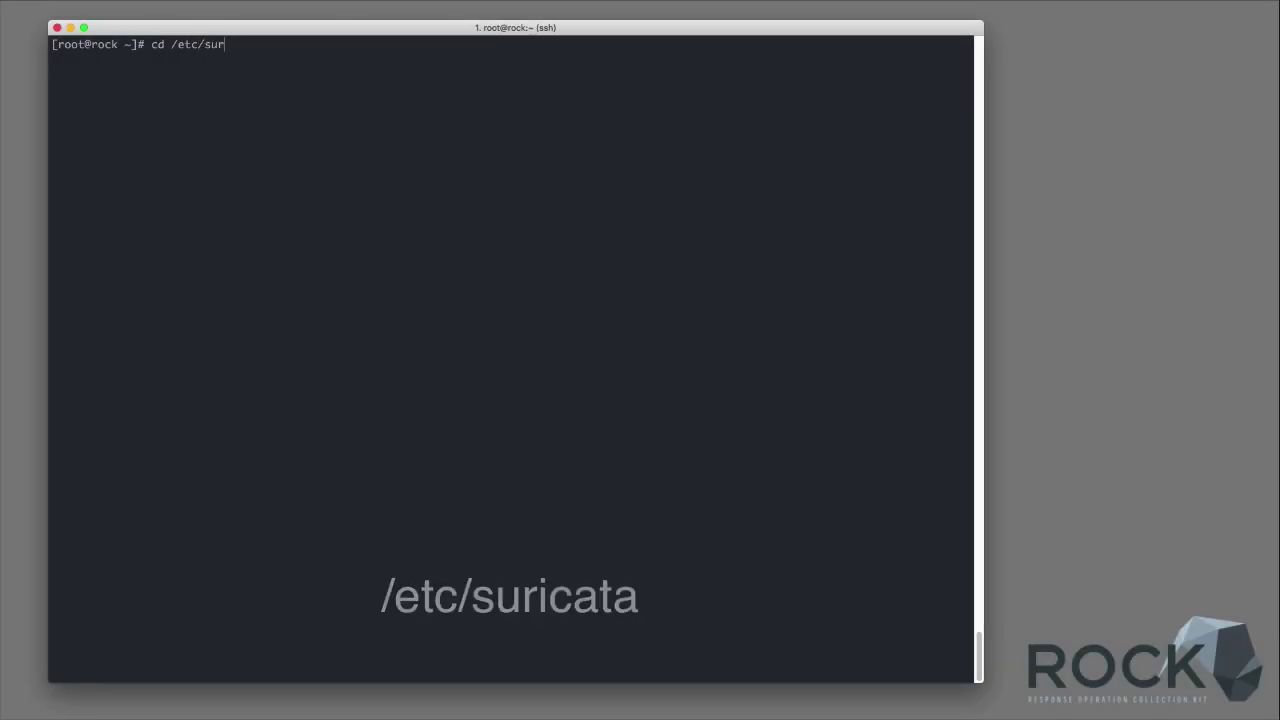
Step: Change into /etc/suricata and list its files with ll
{"action": "key", "text": "Return"}
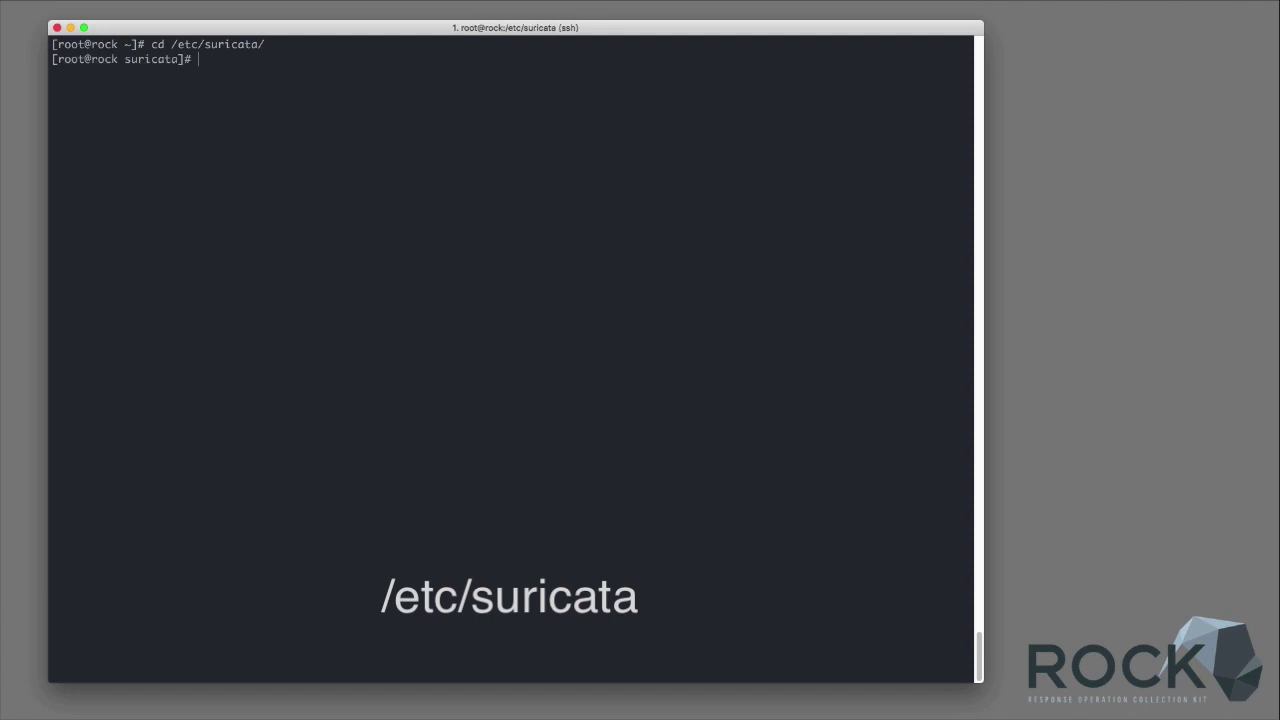
{"action": "type", "text": "ll"}
{"action": "key", "text": "Return"}
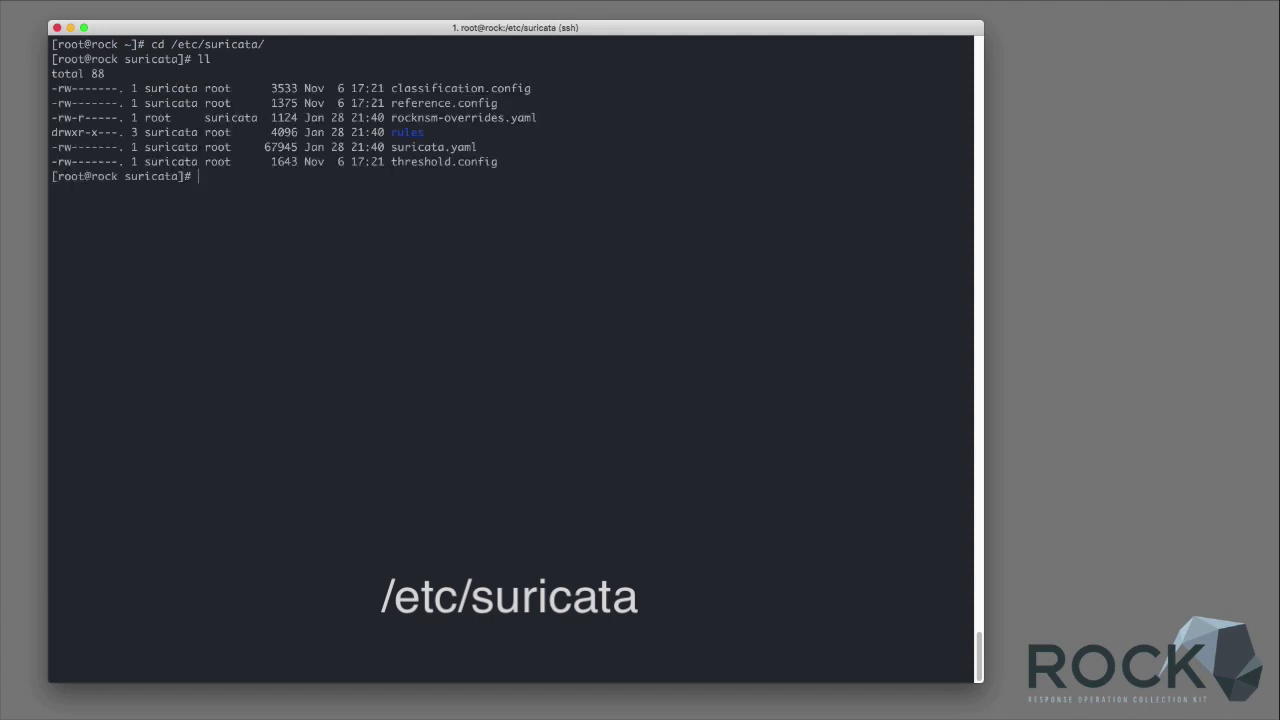
Step: Open suricata.yaml in vim and scroll down through the rule file list
{"action": "type", "text": "vim suri"}
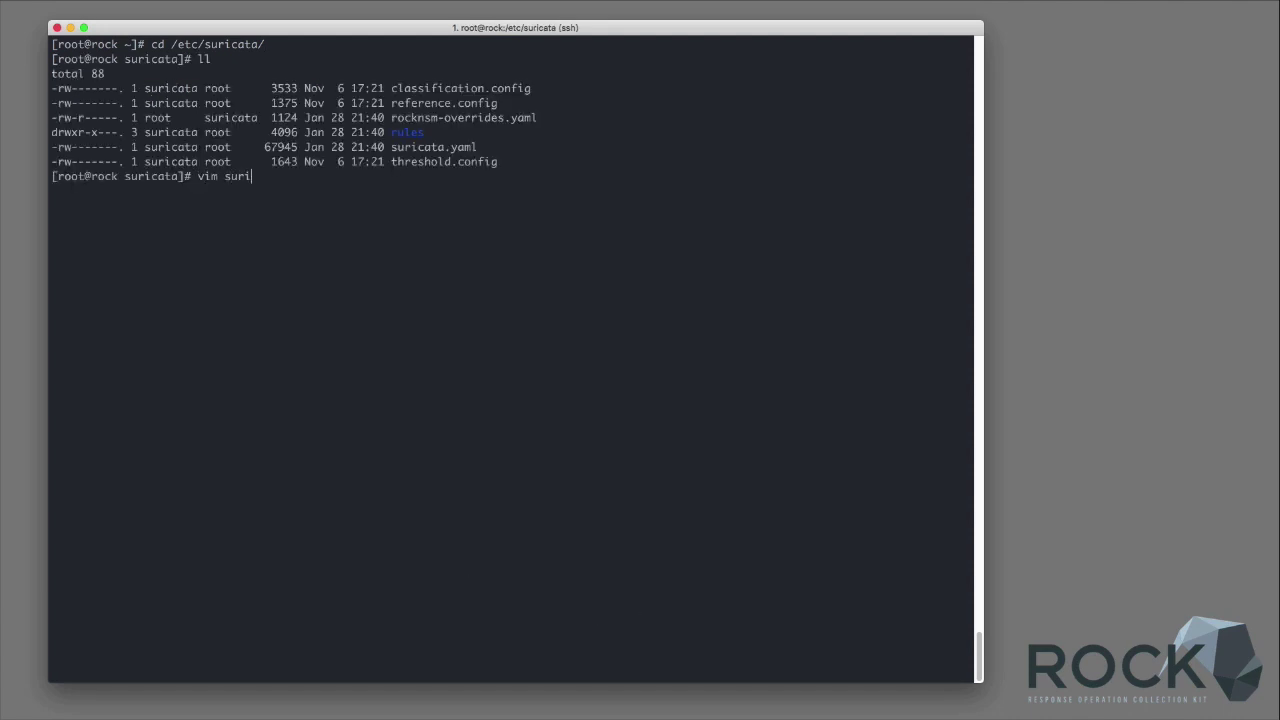
{"action": "key", "text": "Tab"}
{"action": "key", "text": "Return"}
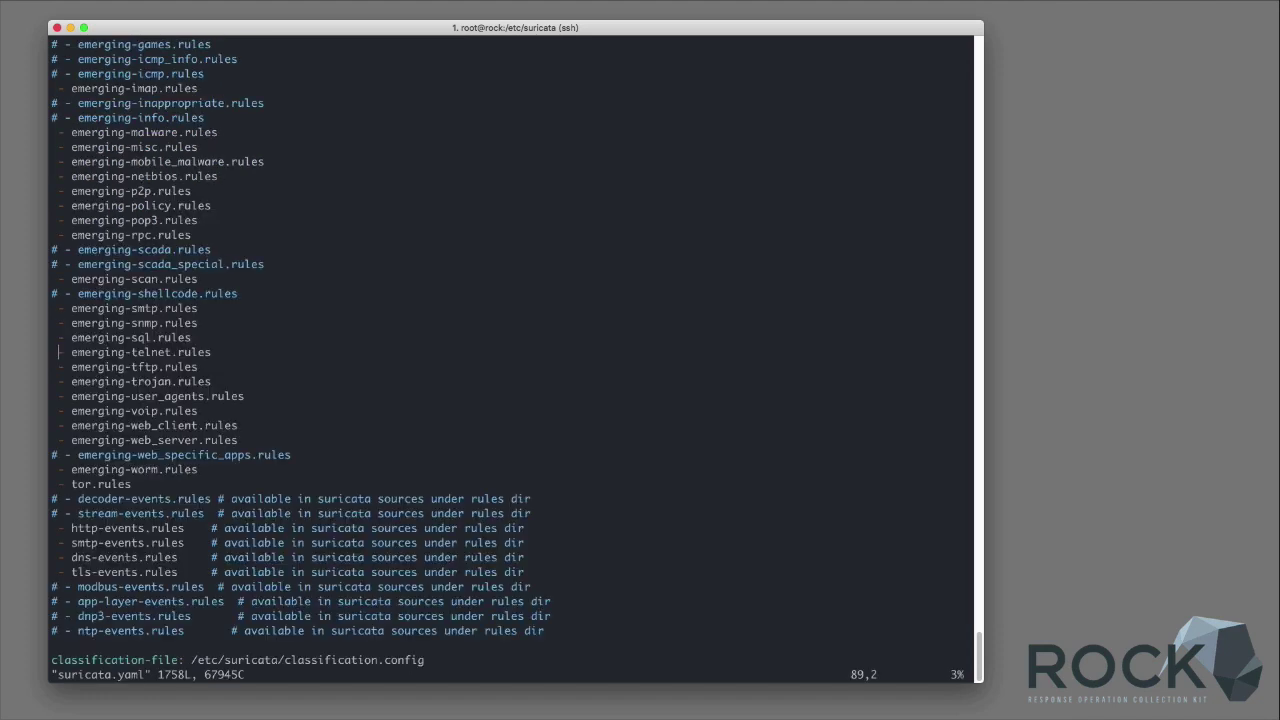
{"action": "key", "text": "Down"}
{"action": "key", "text": "Down"}
{"action": "key", "text": "Down"}
{"action": "key", "text": "j"}
{"action": "key", "text": "j"}
{"action": "key", "text": "j"}
{"action": "key", "text": "j"}
{"action": "key", "text": "j"}
{"action": "key", "text": "j"}
{"action": "key", "text": "j"}
{"action": "key", "text": "j"}
{"action": "key", "text": "j"}
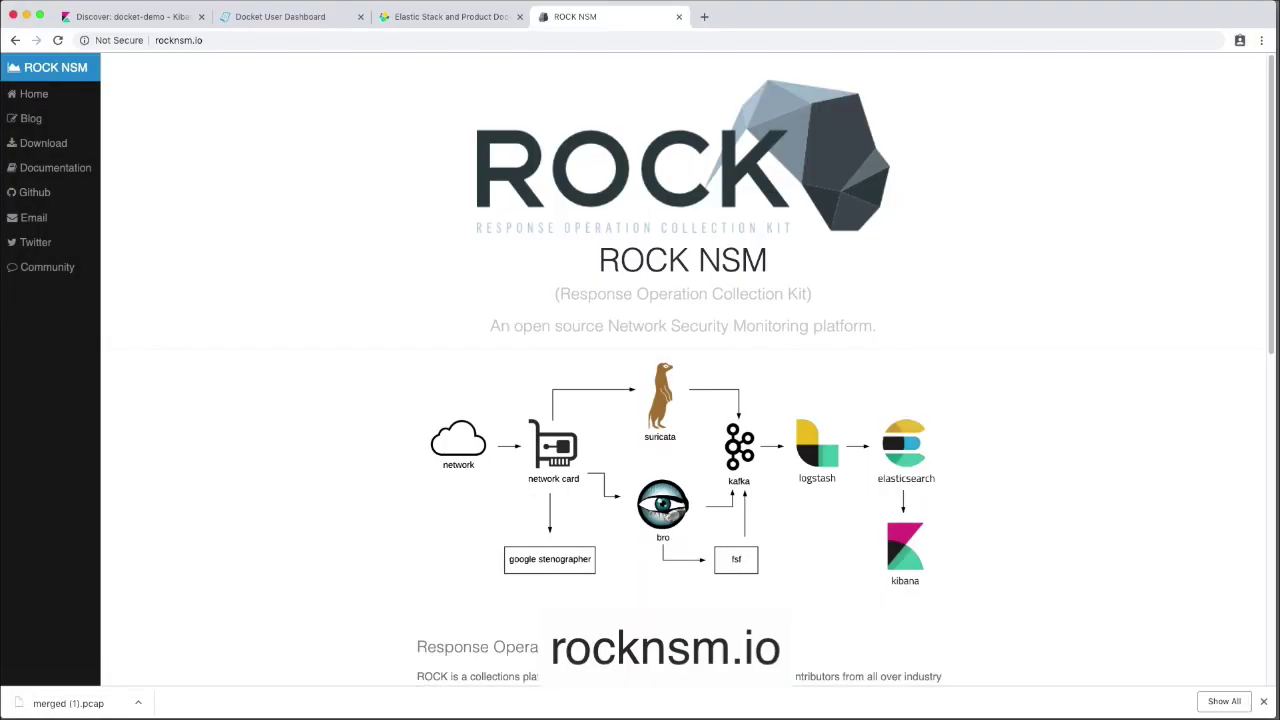
Step: Visit the ROCKNSM Guide documentation, then go to community.rocknsm.io
{"action": "left_click", "coordinate": [60, 176]}
{"action": "left_click", "coordinate": [566, 40]}
{"action": "type", "text": "community.rocknsm.io"}
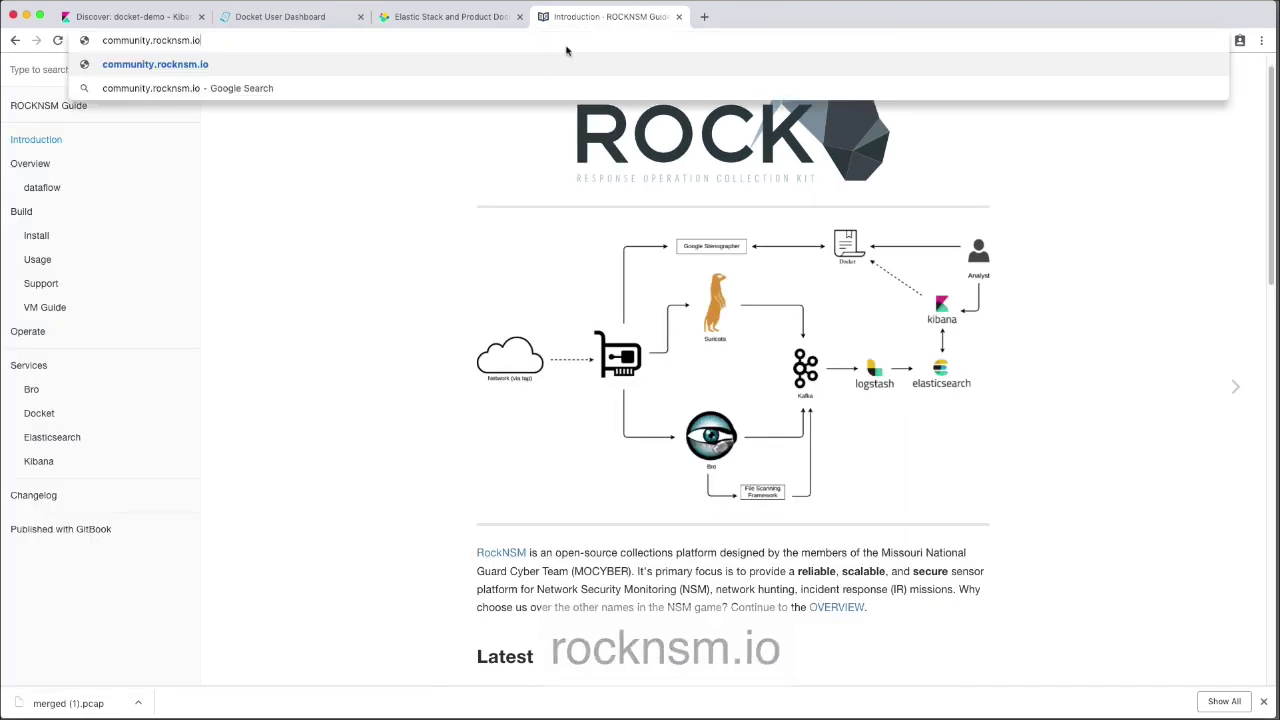
{"action": "key", "text": "Return"}
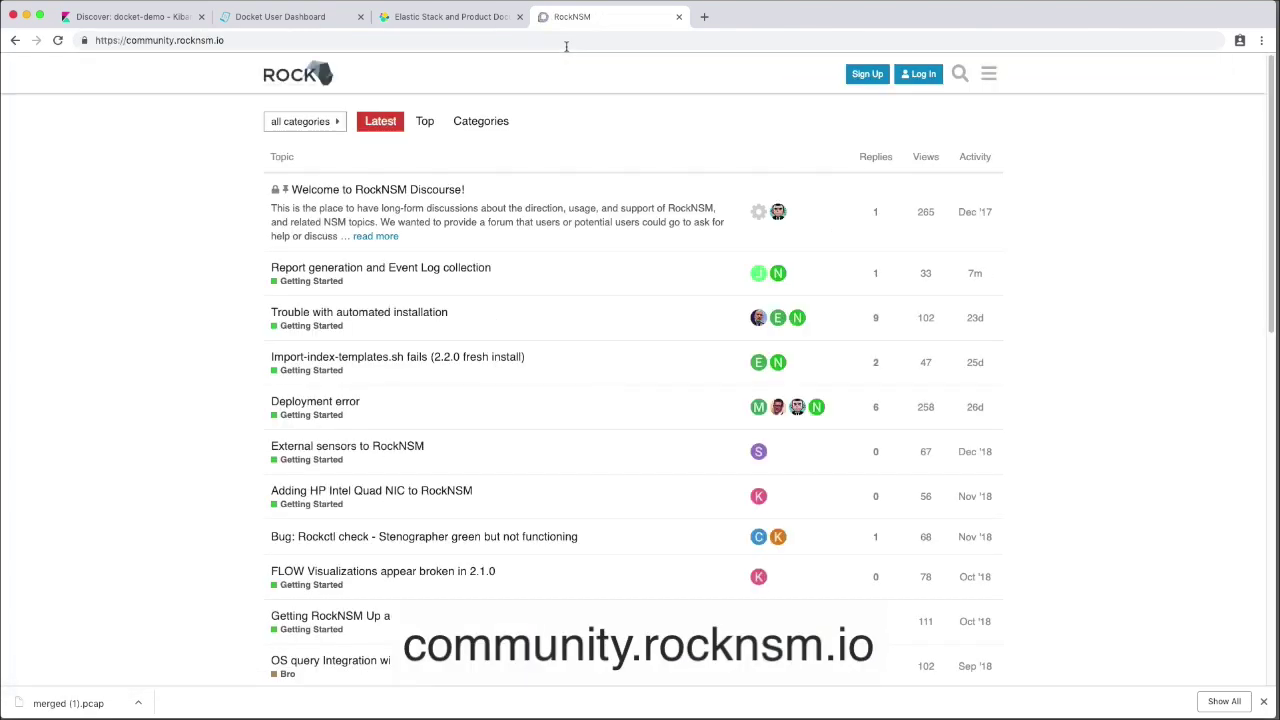